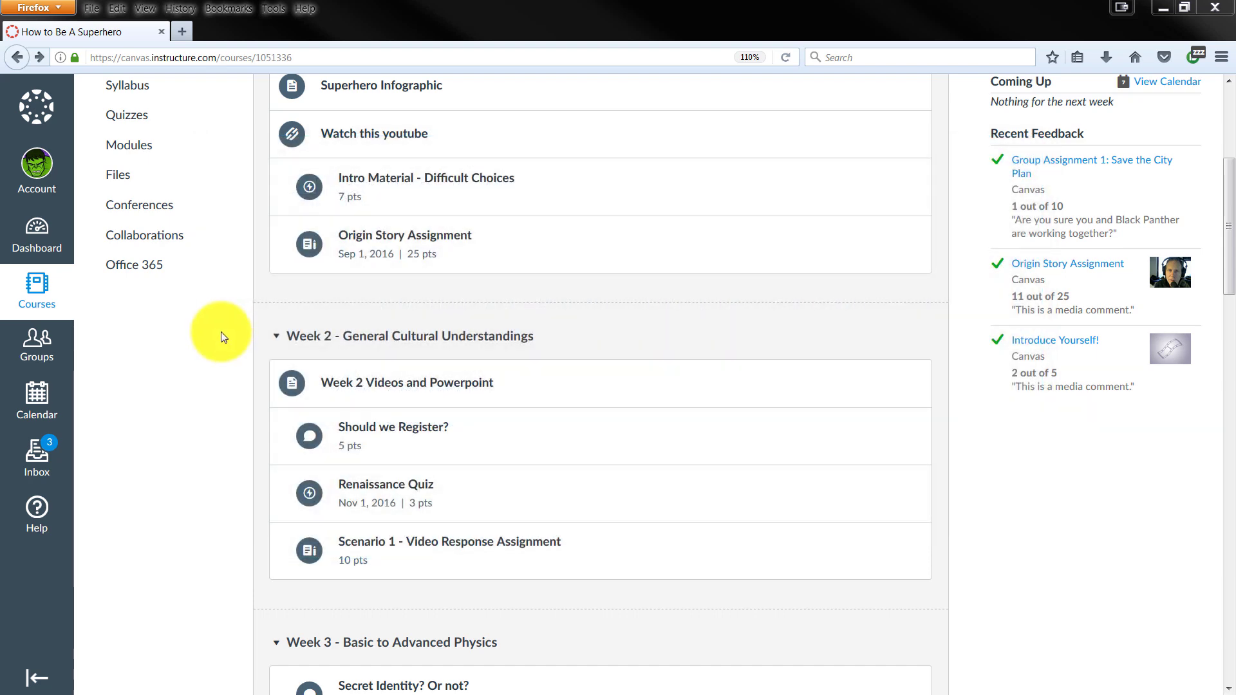
# - Scroll through the course modules to find Scenario 1 - Video Response Assignment
pyautogui.scroll(5, 222, 335)
pyautogui.scroll(-3, 221, 335)
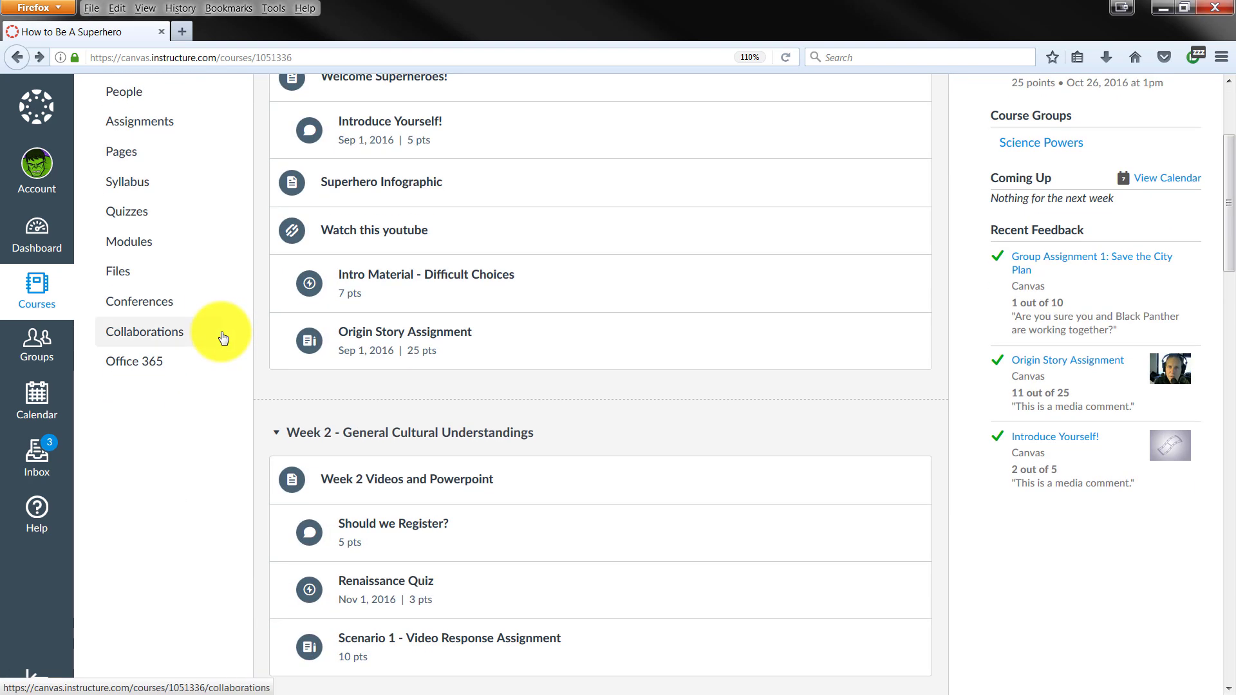
pyautogui.scroll(3, 221, 337)
pyautogui.scroll(-2, 222, 337)
pyautogui.scroll(-4, 221, 337)
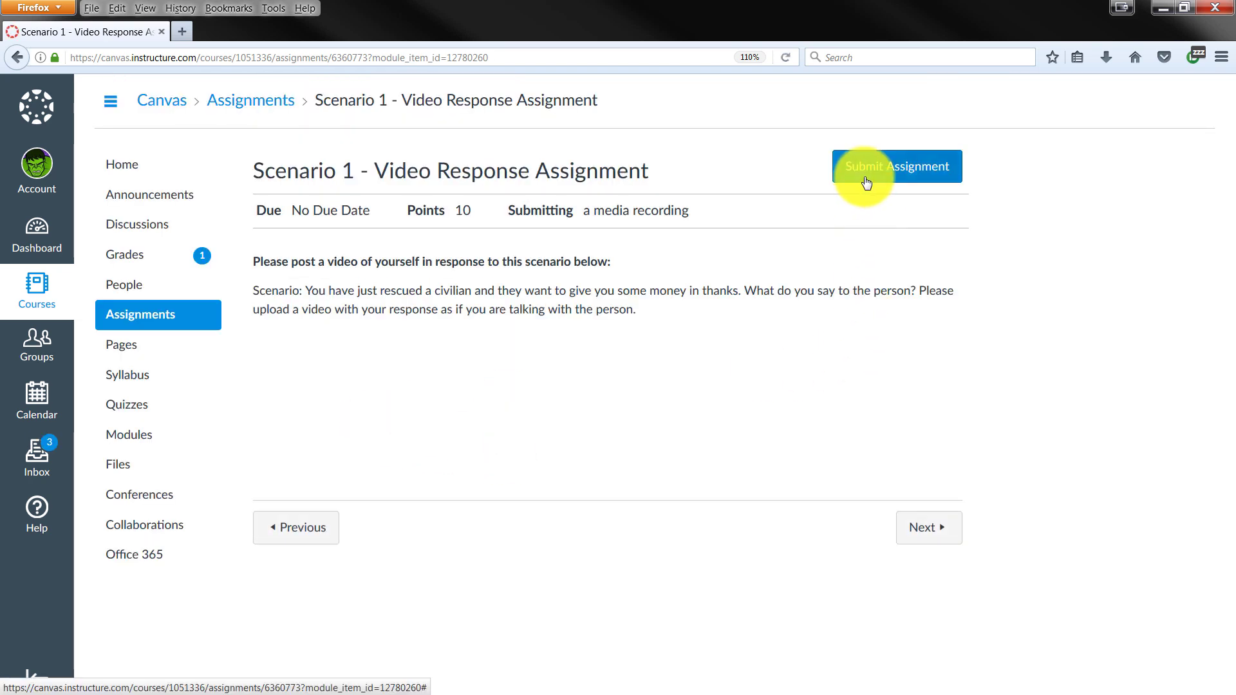
# - Start the assignment submission and bring up the Record/Upload Media Comment dialog
pyautogui.click(872, 172)
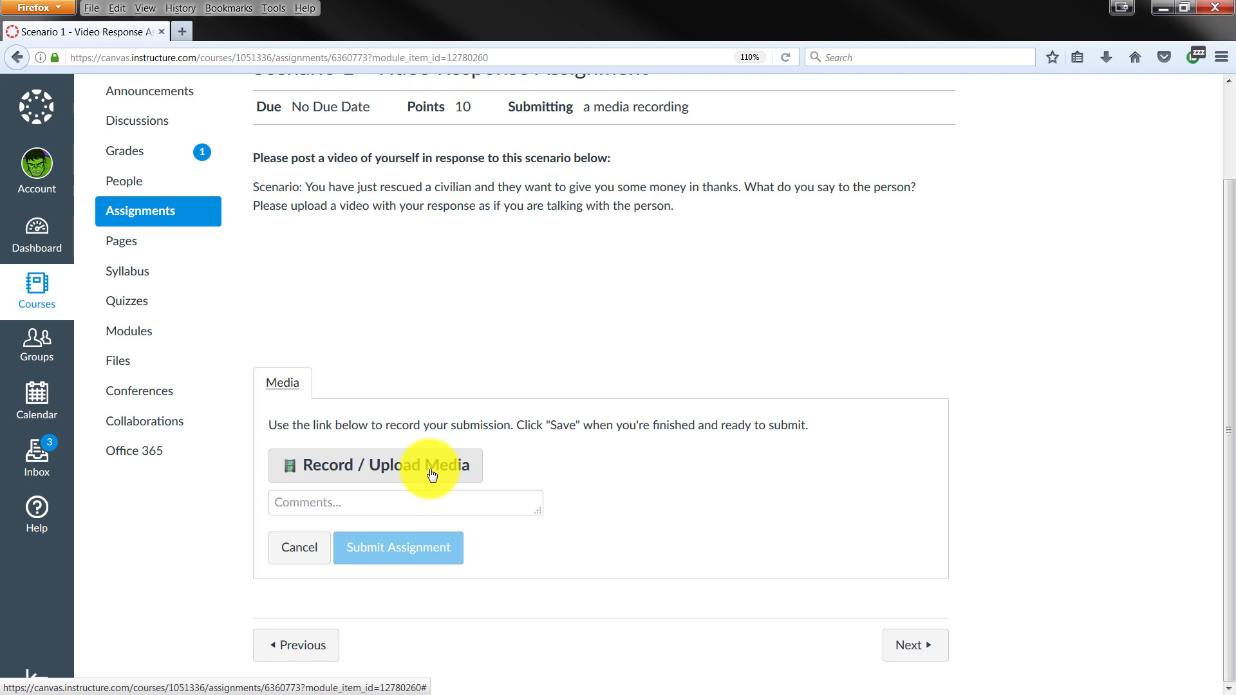
pyautogui.click(476, 443)
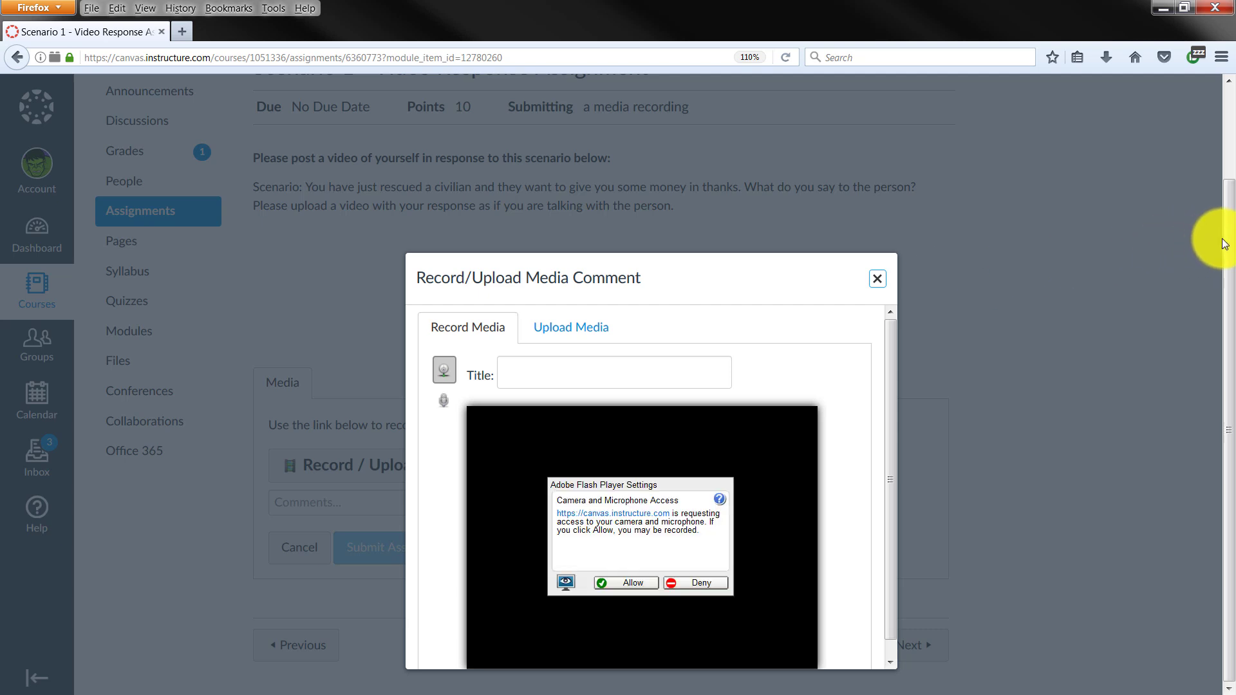
pyautogui.scroll(-1, 896, 380)
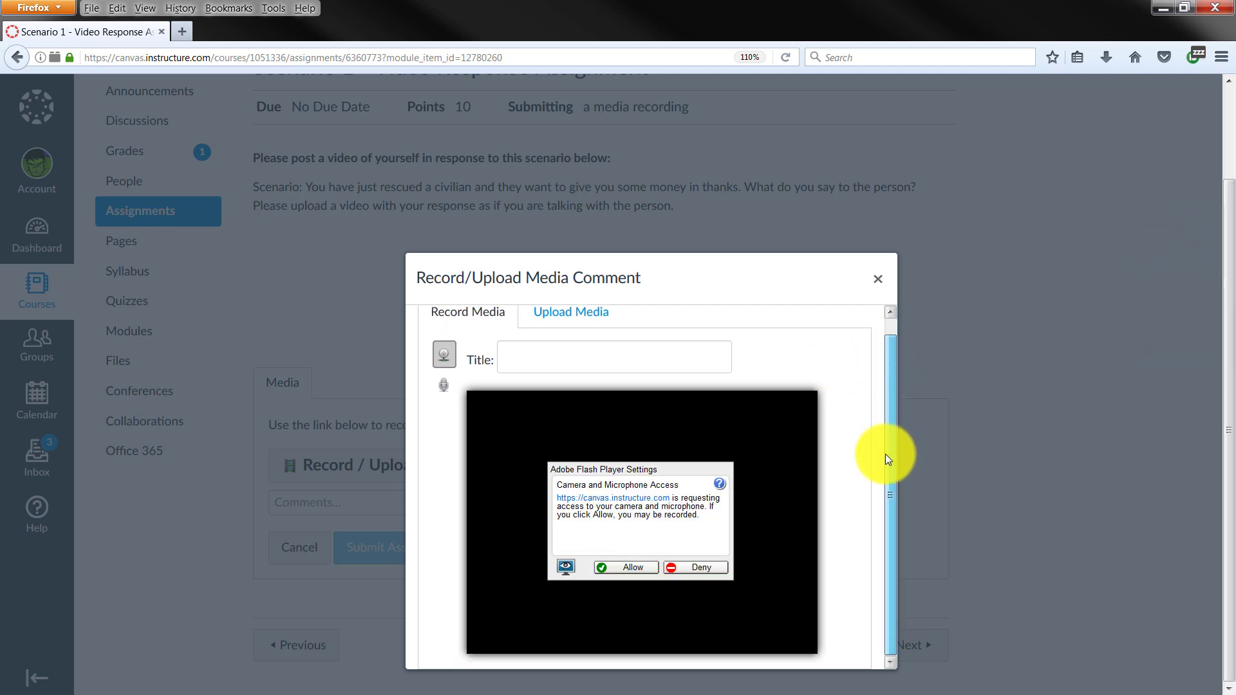
# - Allow camera and microphone access and select the Logitech HD Webcam C270
pyautogui.click(630, 567)
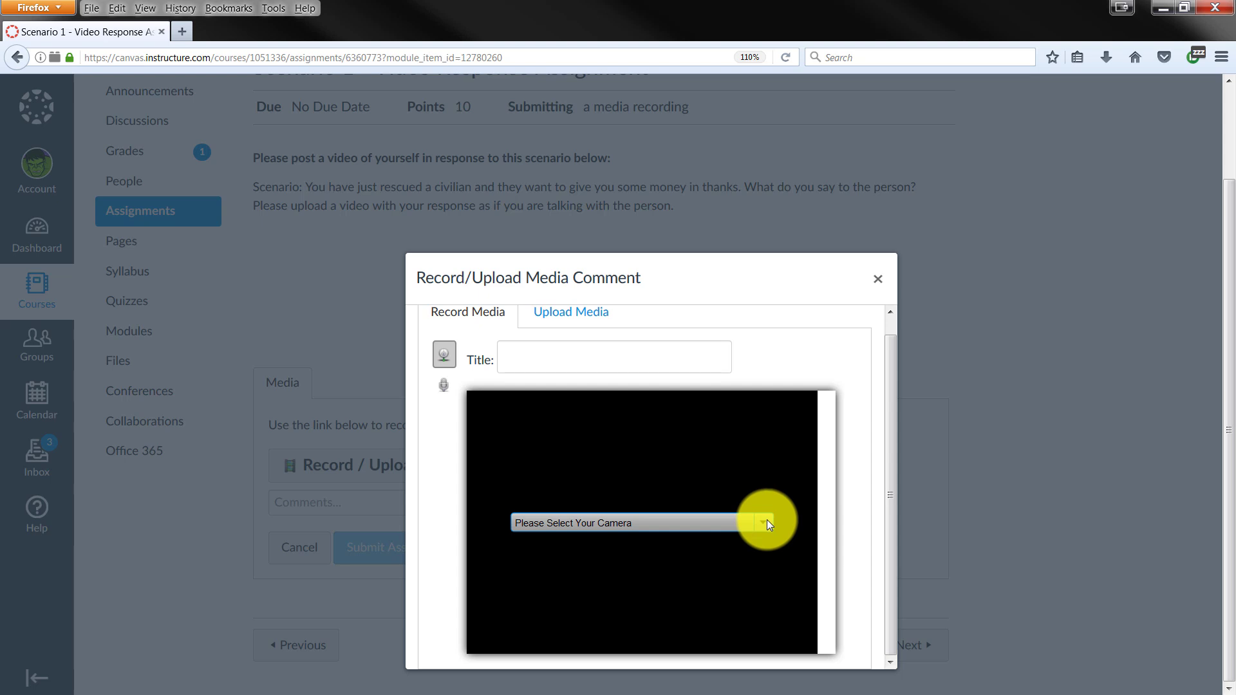
pyautogui.click(766, 521)
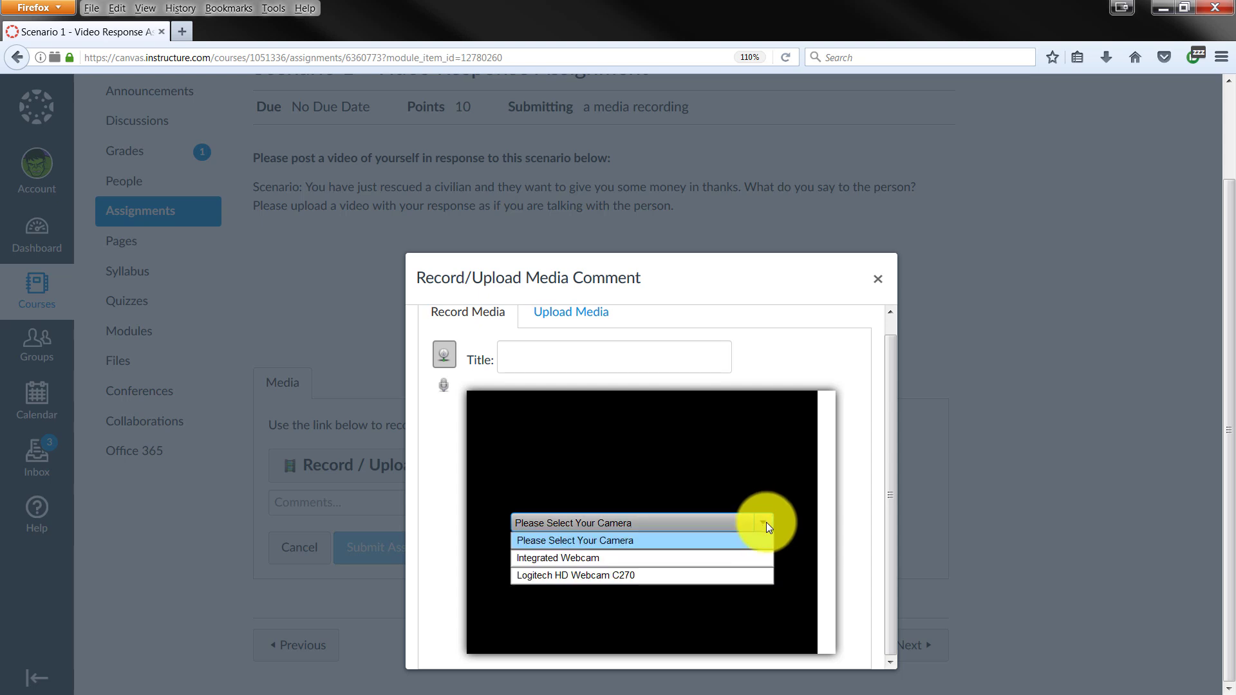
pyautogui.click(716, 574)
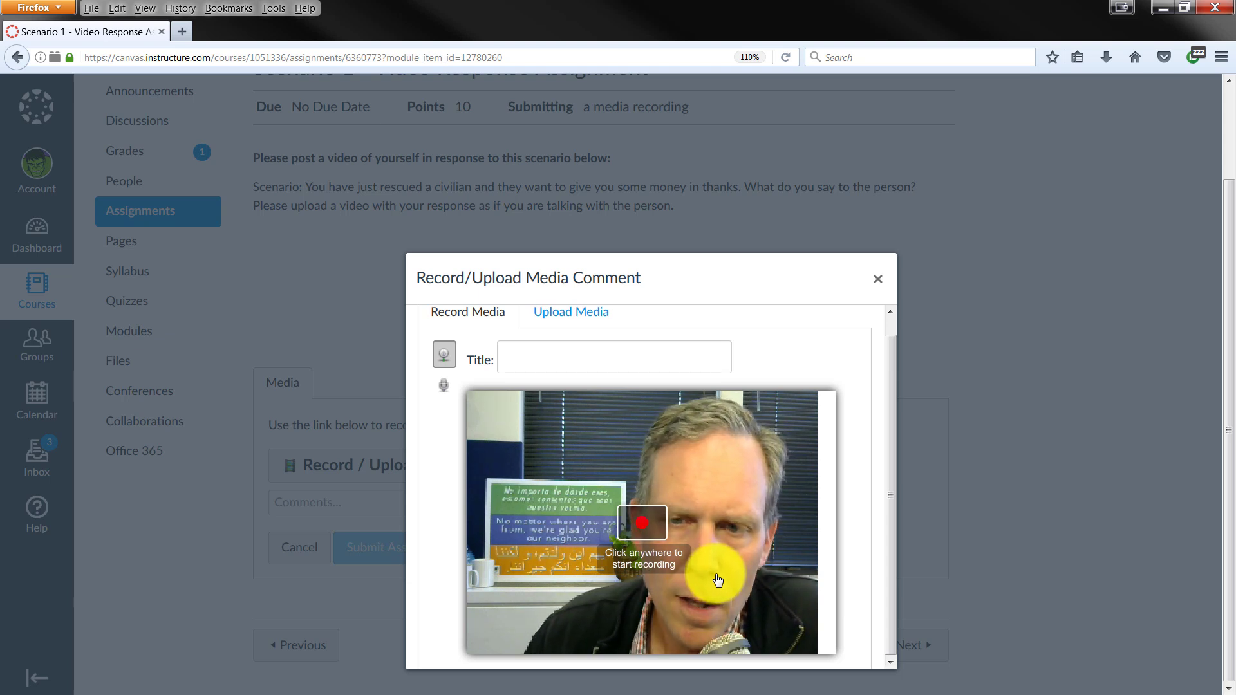
# - Record a first 16-second take from the live webcam preview
pyautogui.click(711, 508)
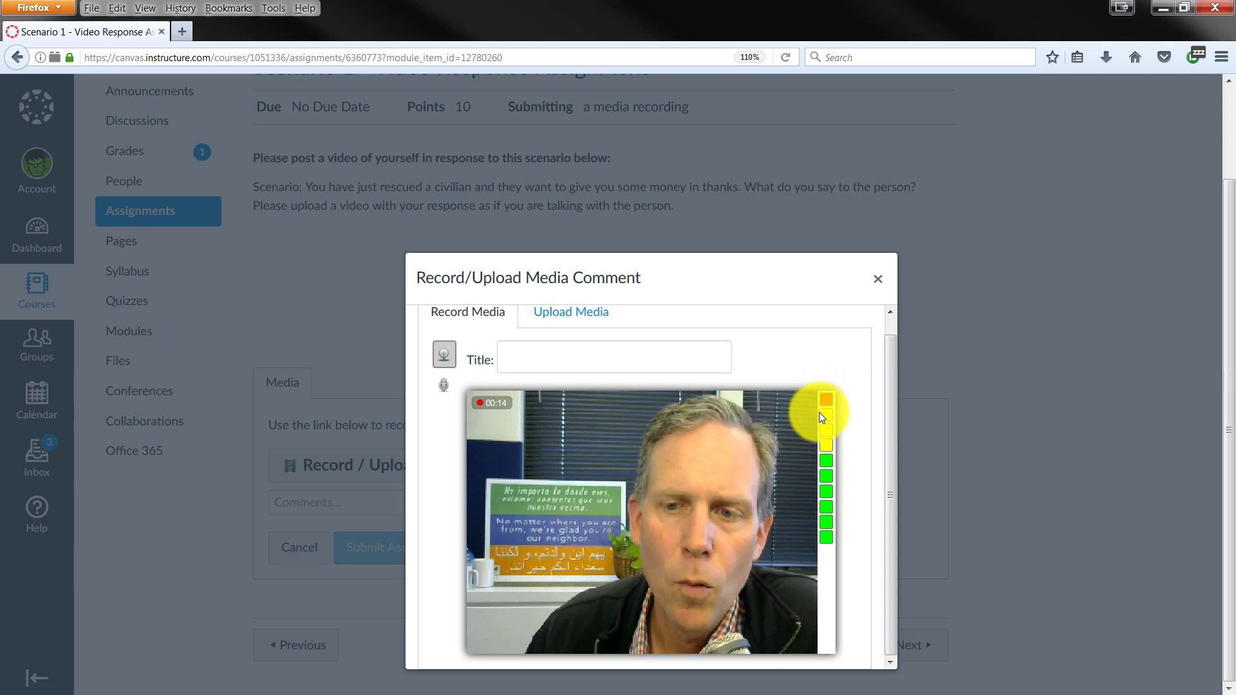
pyautogui.click(664, 524)
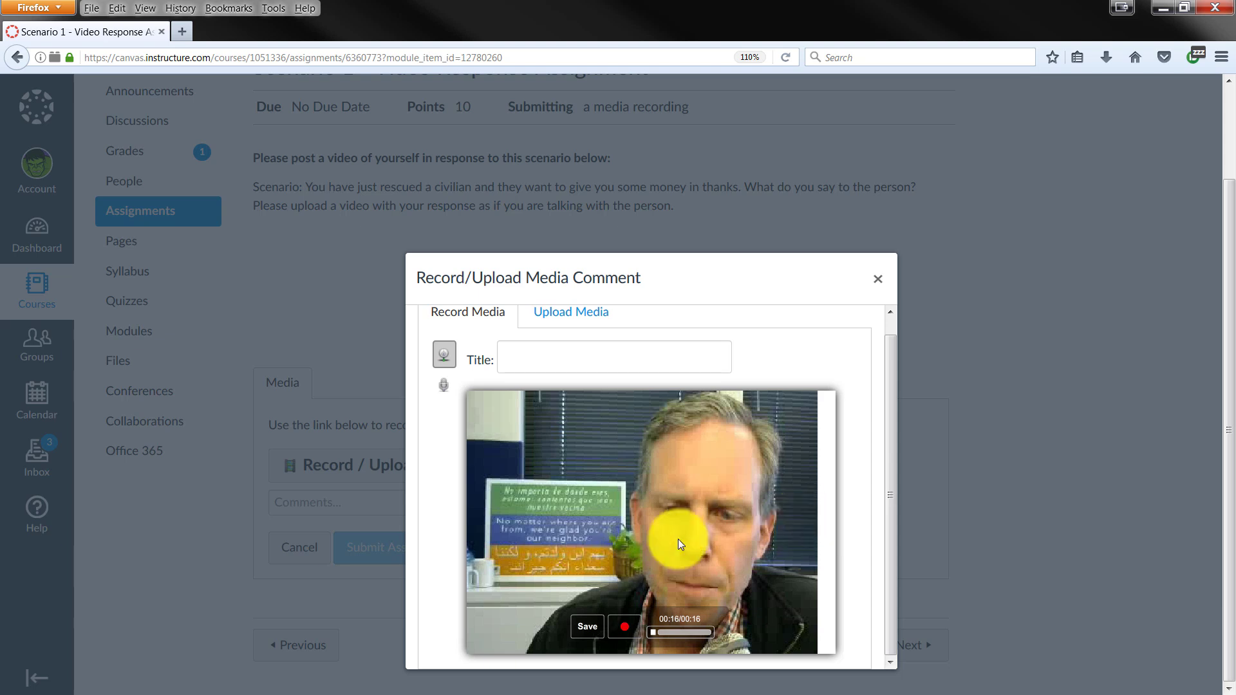
# - Record a second 12-second take, leaving the recorder ready for another
pyautogui.click(630, 632)
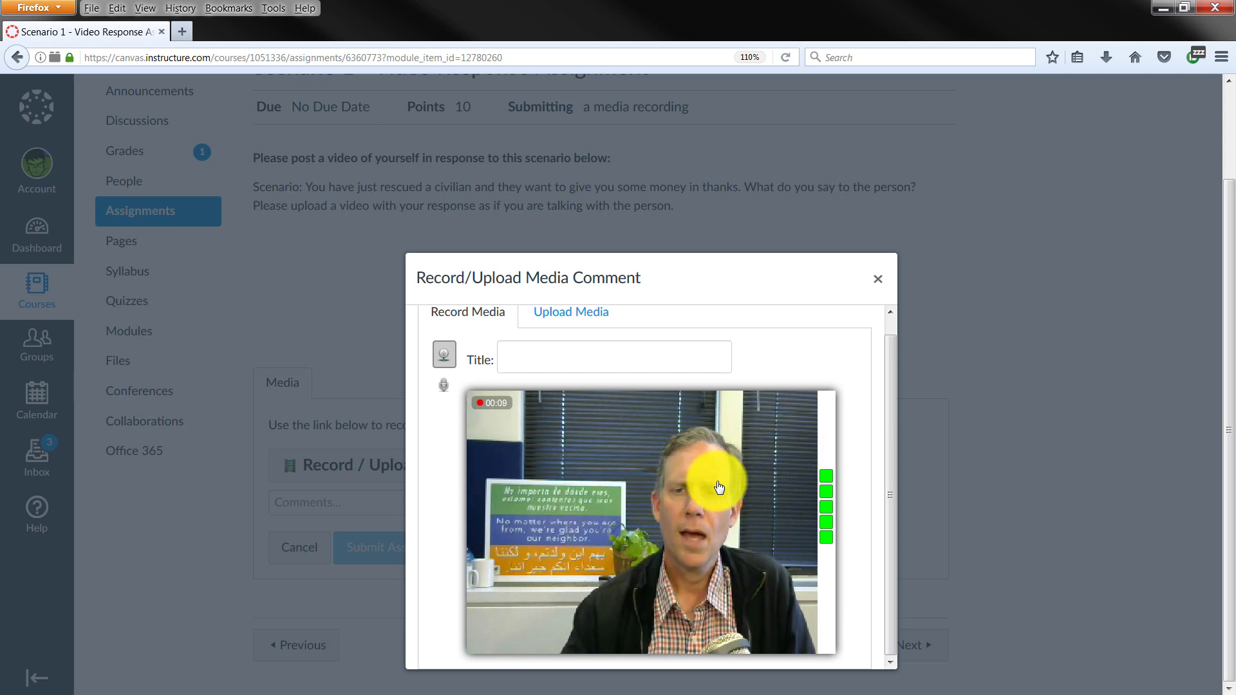
pyautogui.moveTo(647, 521)
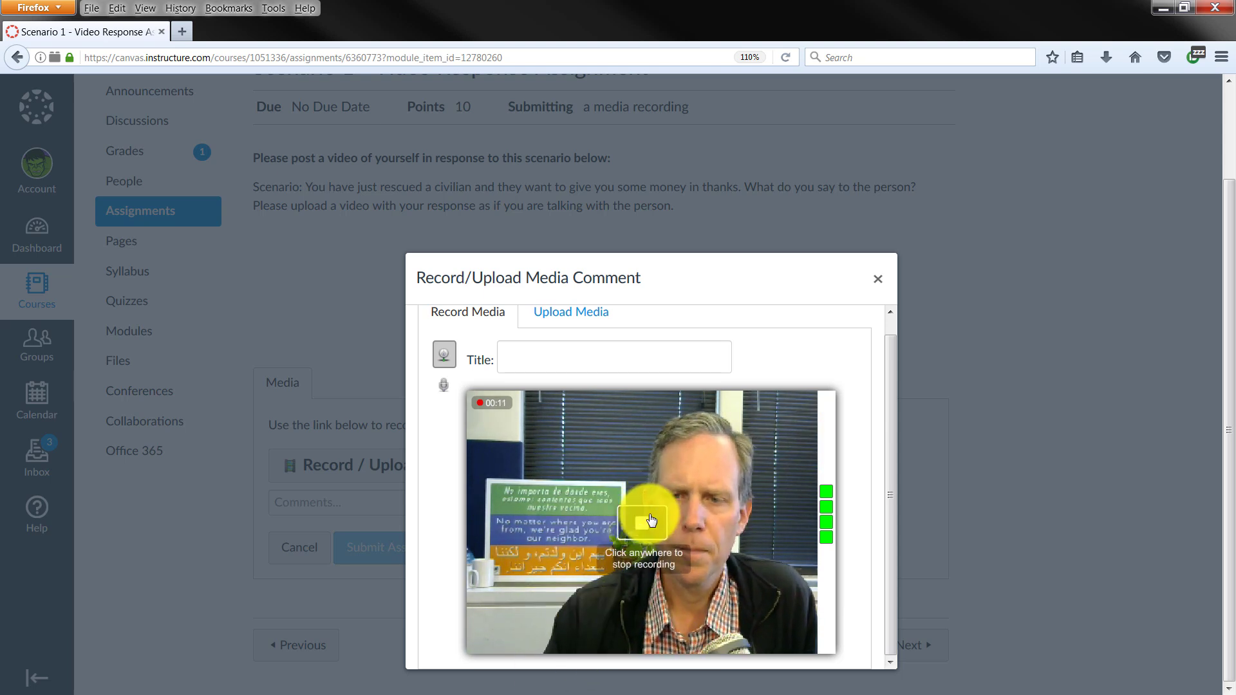
pyautogui.click(651, 501)
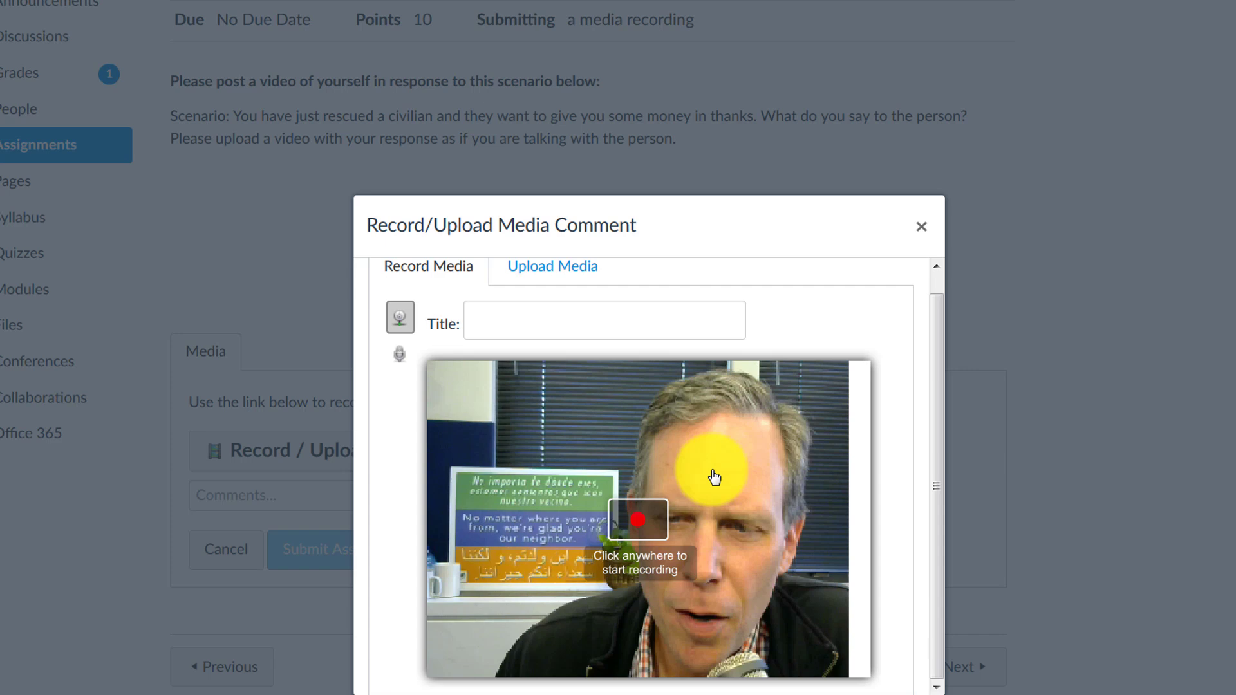
# - Lower the HD Webcam C270 microphone's Record Volume in Flash Settings, then close them
pyautogui.rightClick(705, 488)
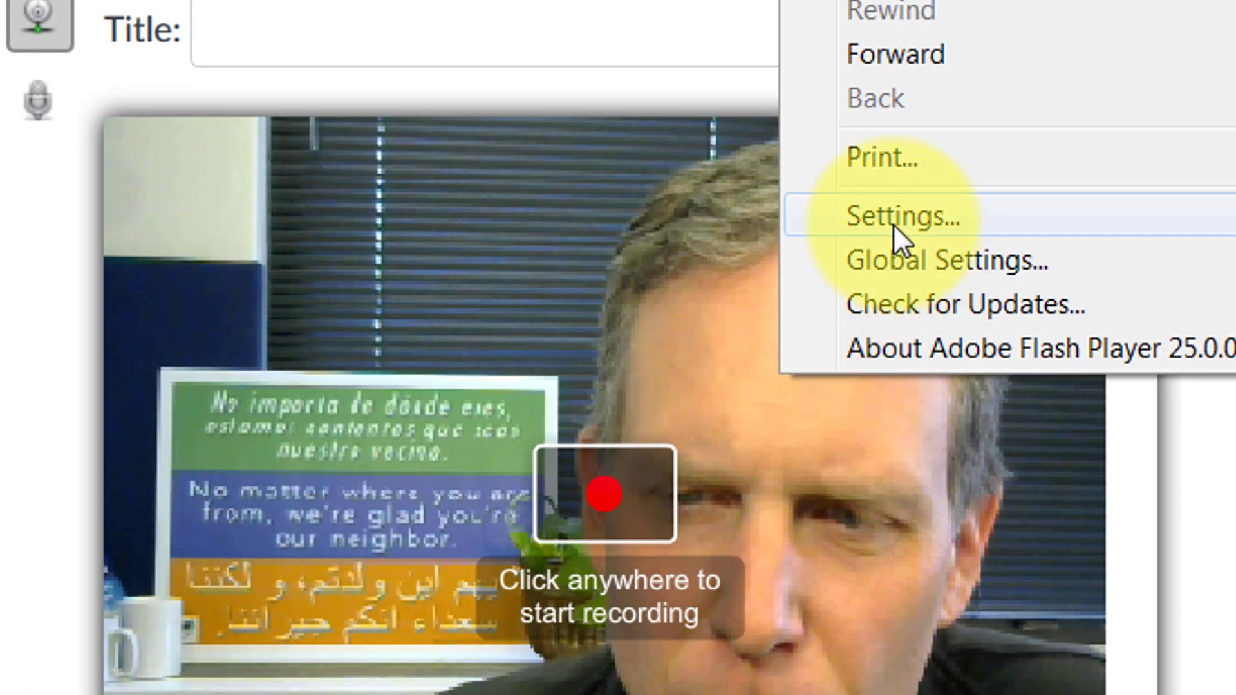
pyautogui.click(893, 220)
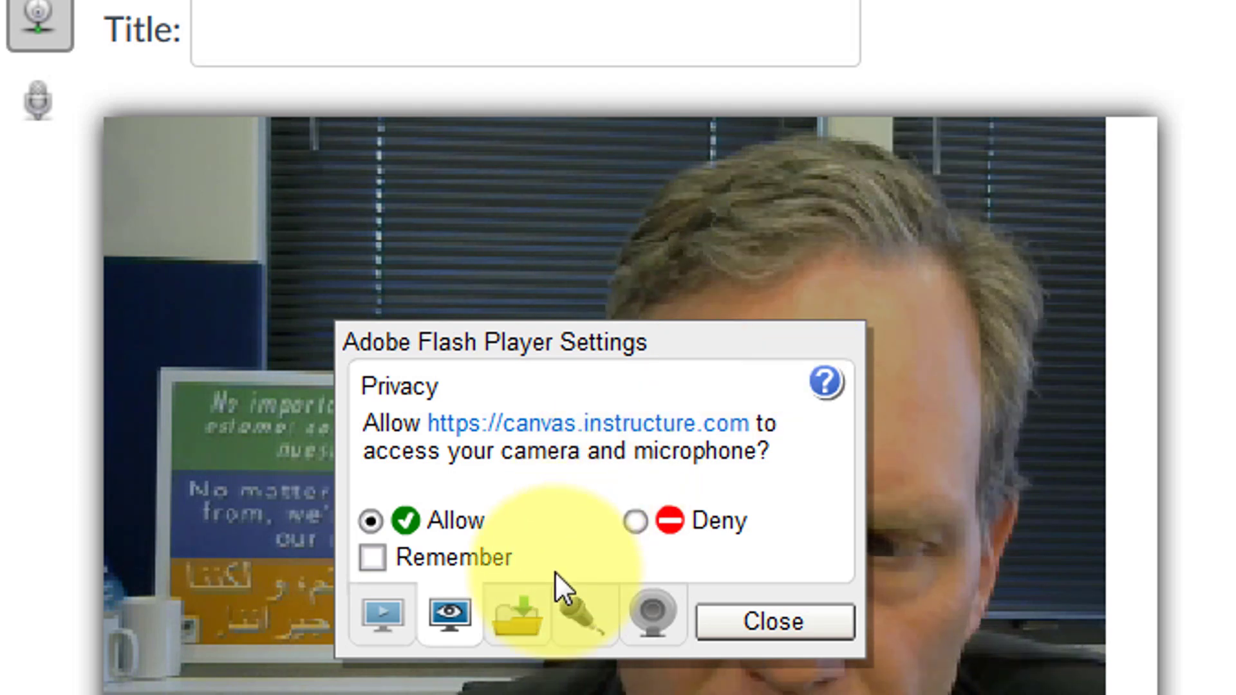
pyautogui.click(587, 624)
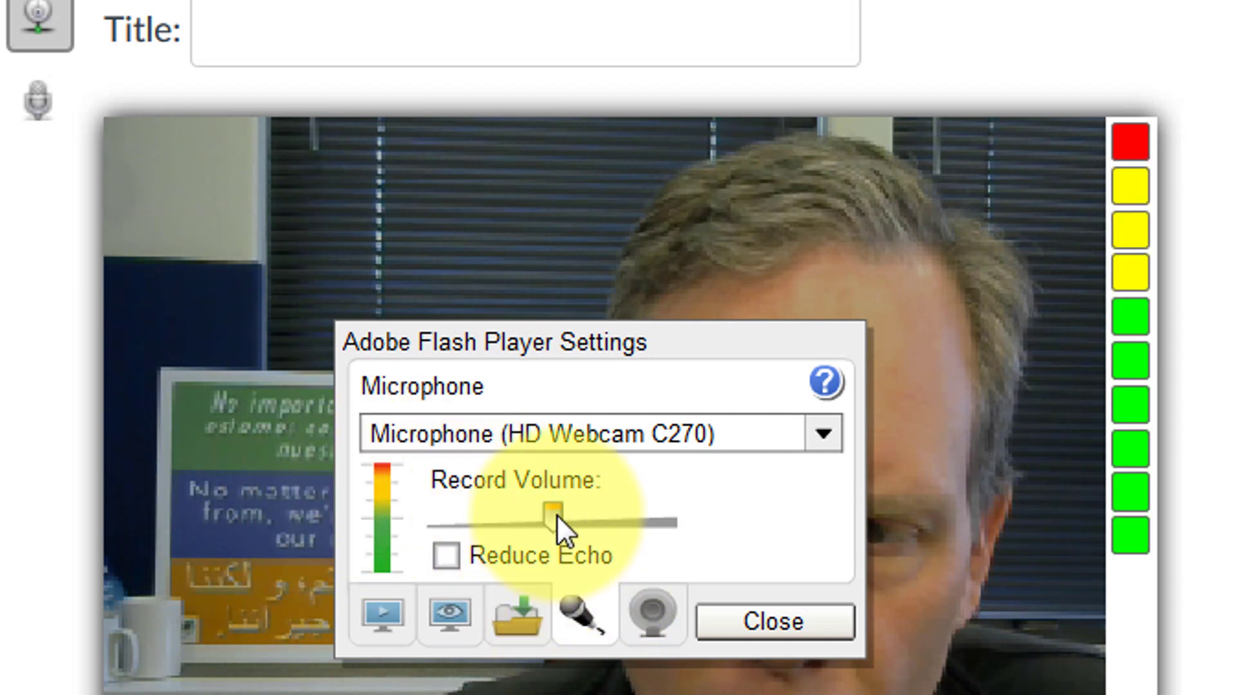
pyautogui.moveTo(556, 512); pyautogui.dragTo(526, 511)
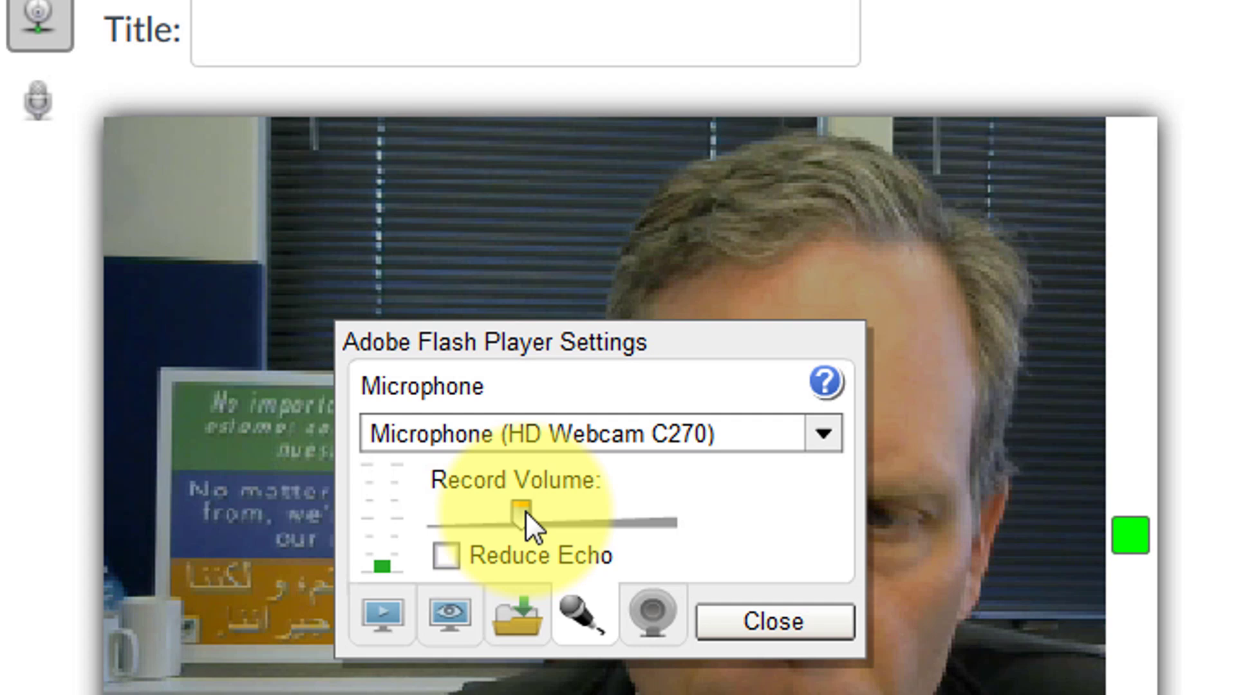
pyautogui.moveTo(525, 511); pyautogui.dragTo(549, 505)
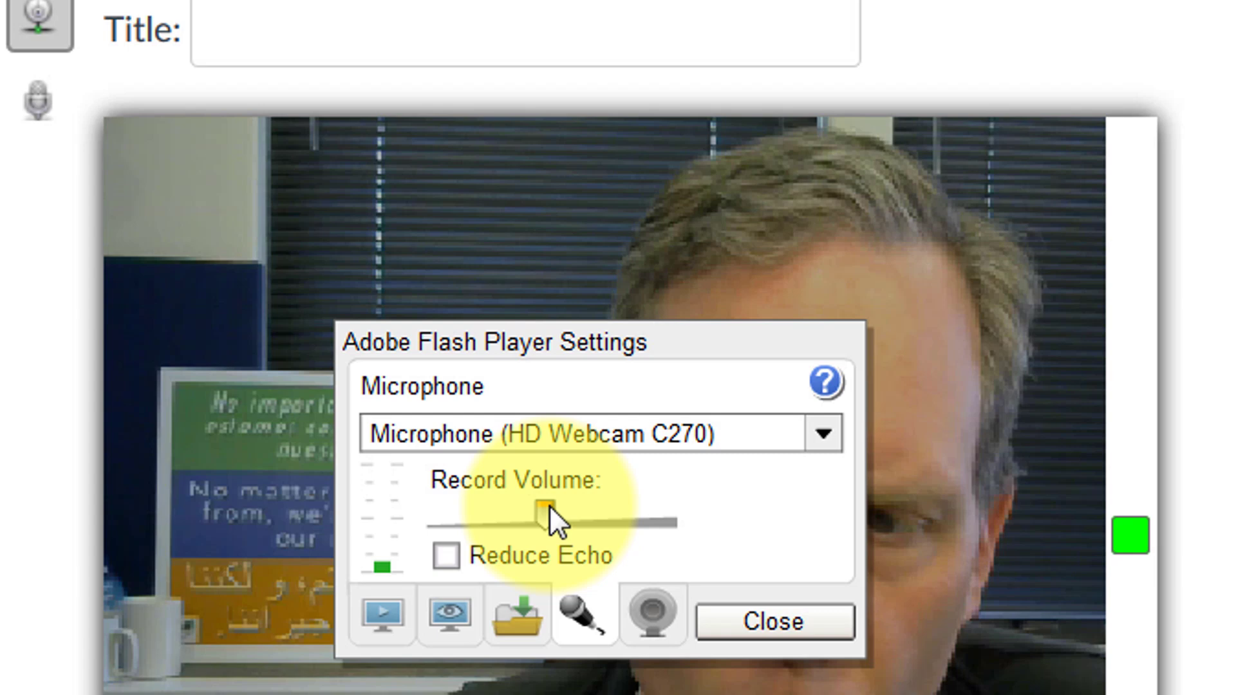
pyautogui.click(473, 613)
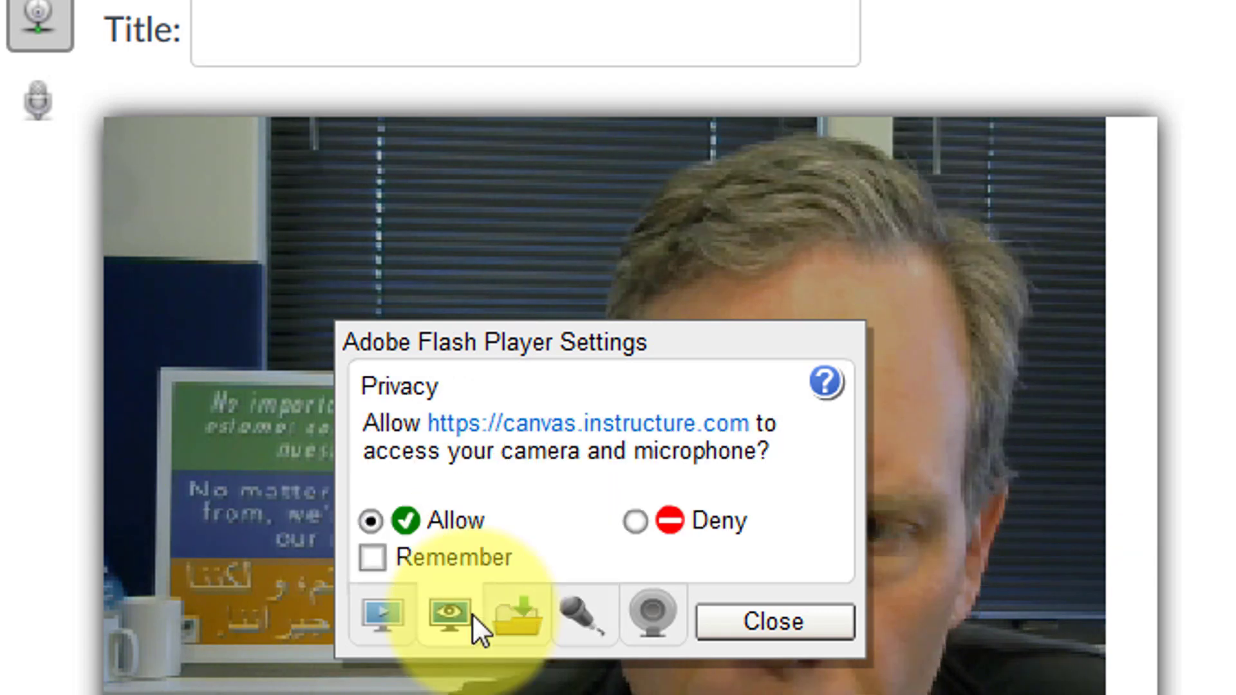
pyautogui.click(805, 619)
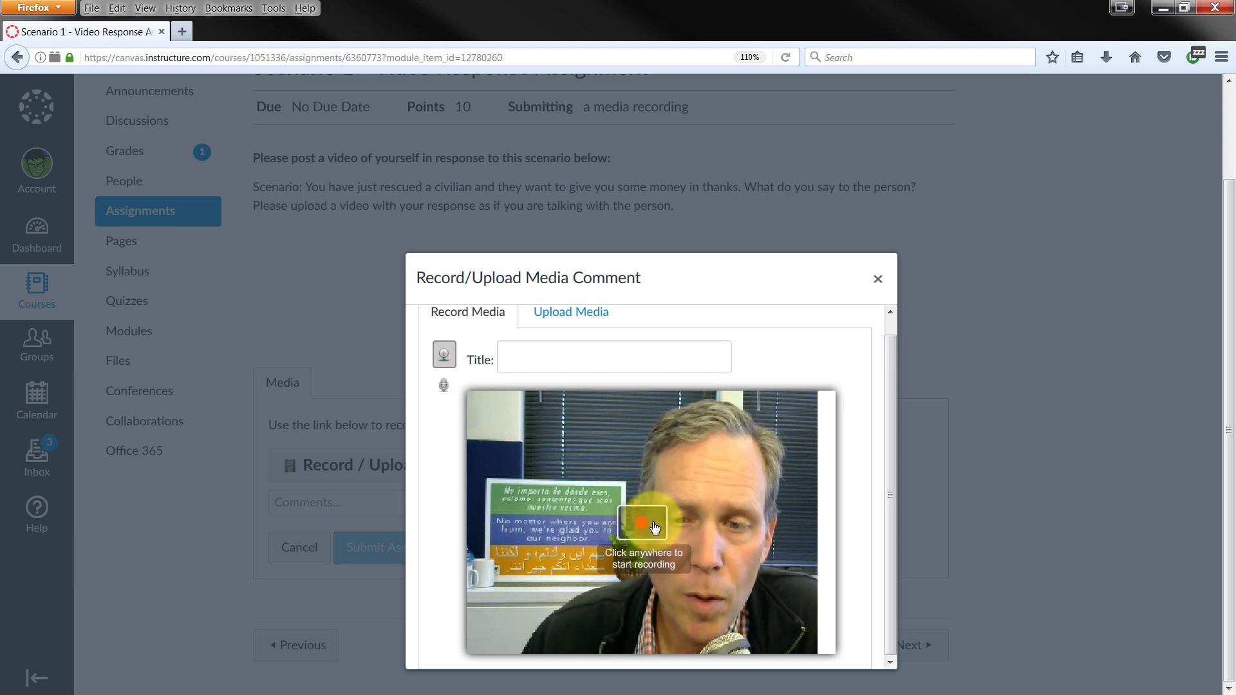
# - Record a new 8-second replacement take
pyautogui.click(654, 528)
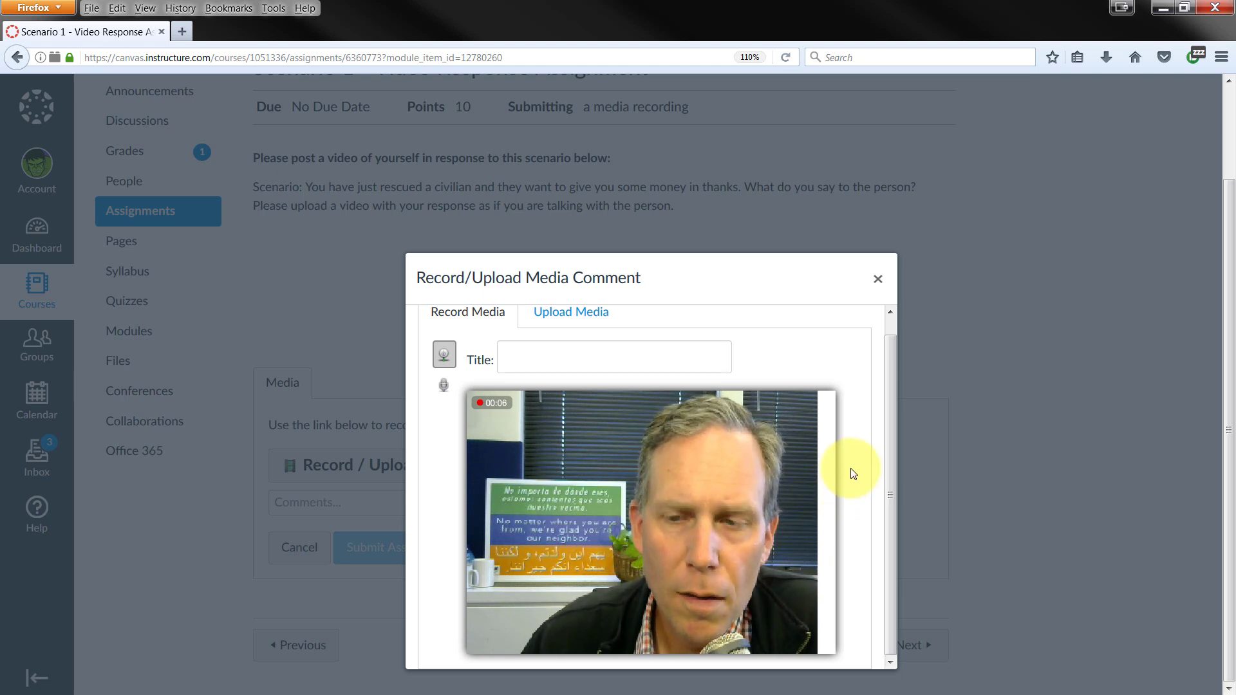
pyautogui.click(647, 534)
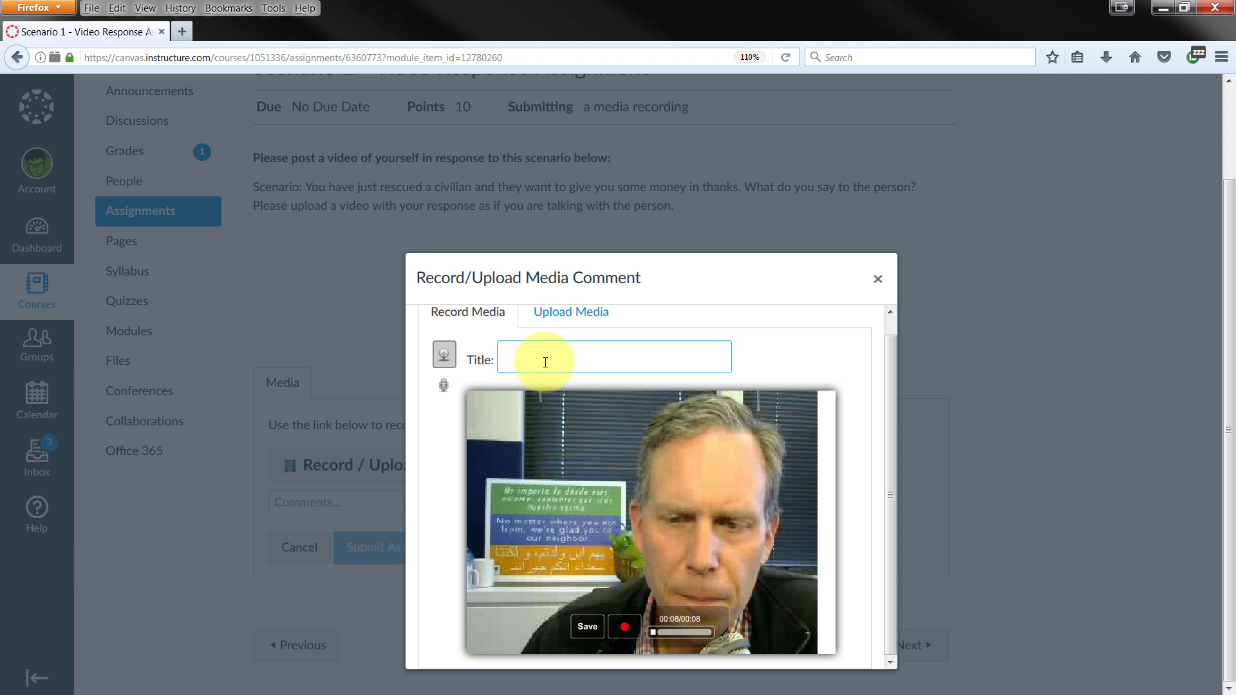
# - Save the recording as 'My video response' and submit with comment 'Please see'
pyautogui.write('My')
pyautogui.write(' video respo')
pyautogui.write('nse')
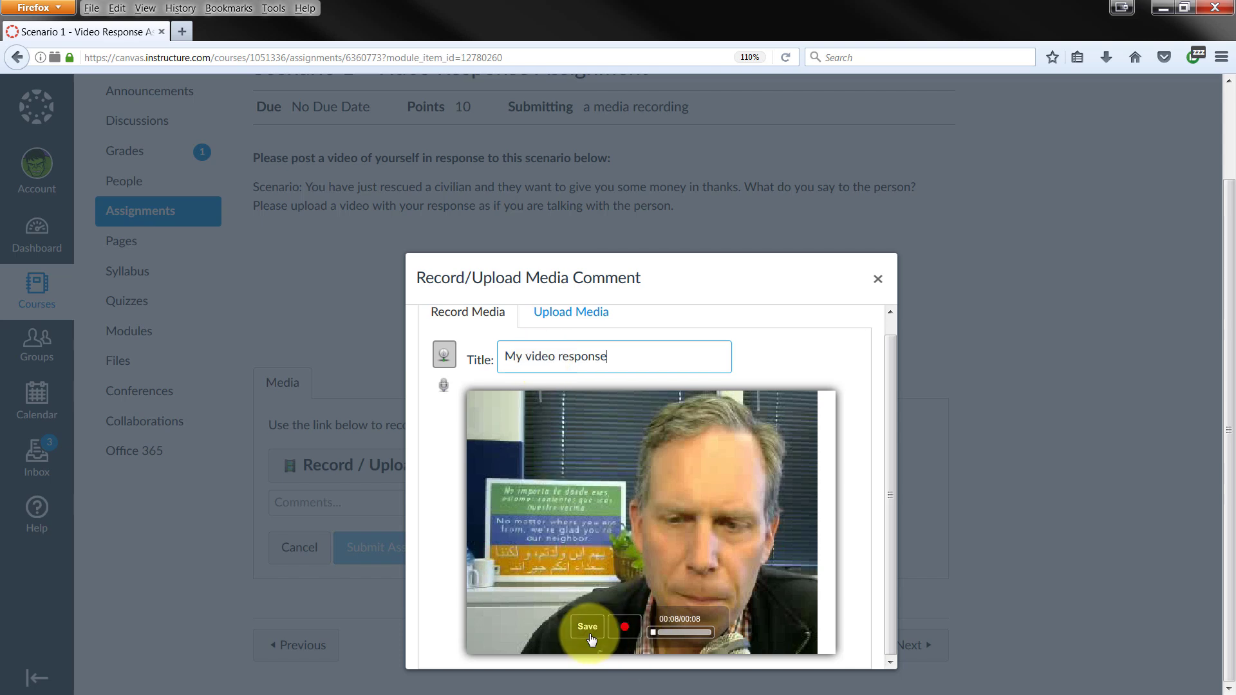
pyautogui.click(588, 628)
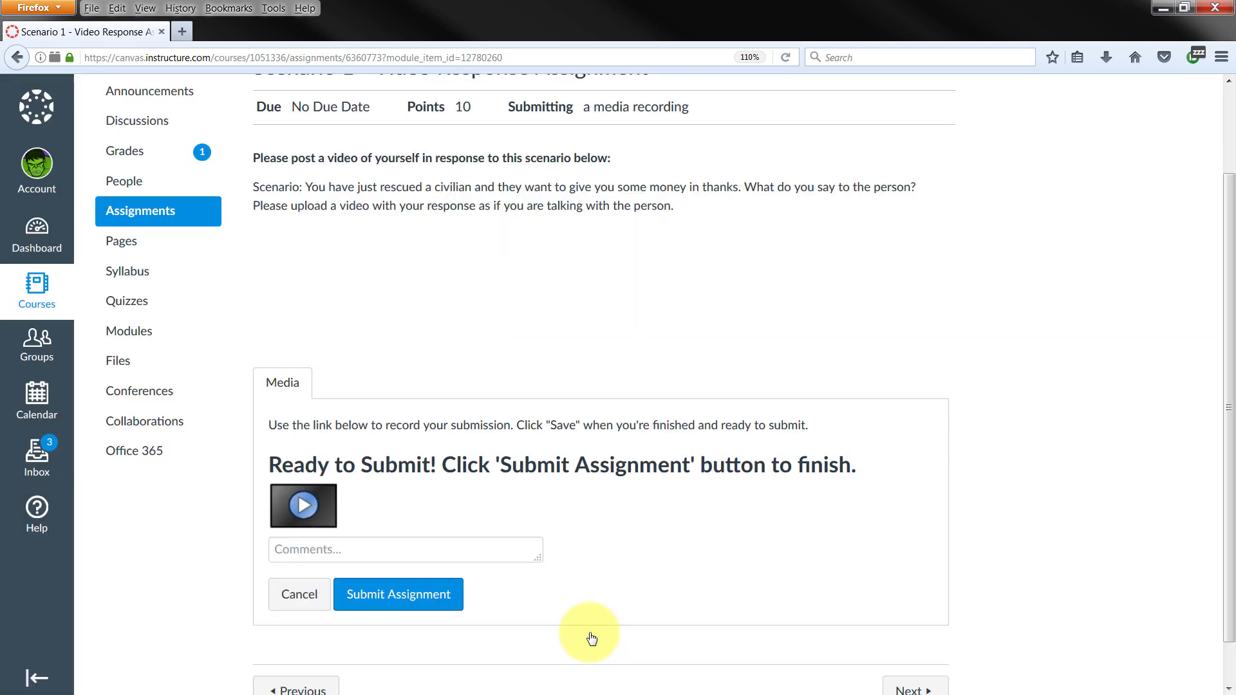
pyautogui.click(518, 541)
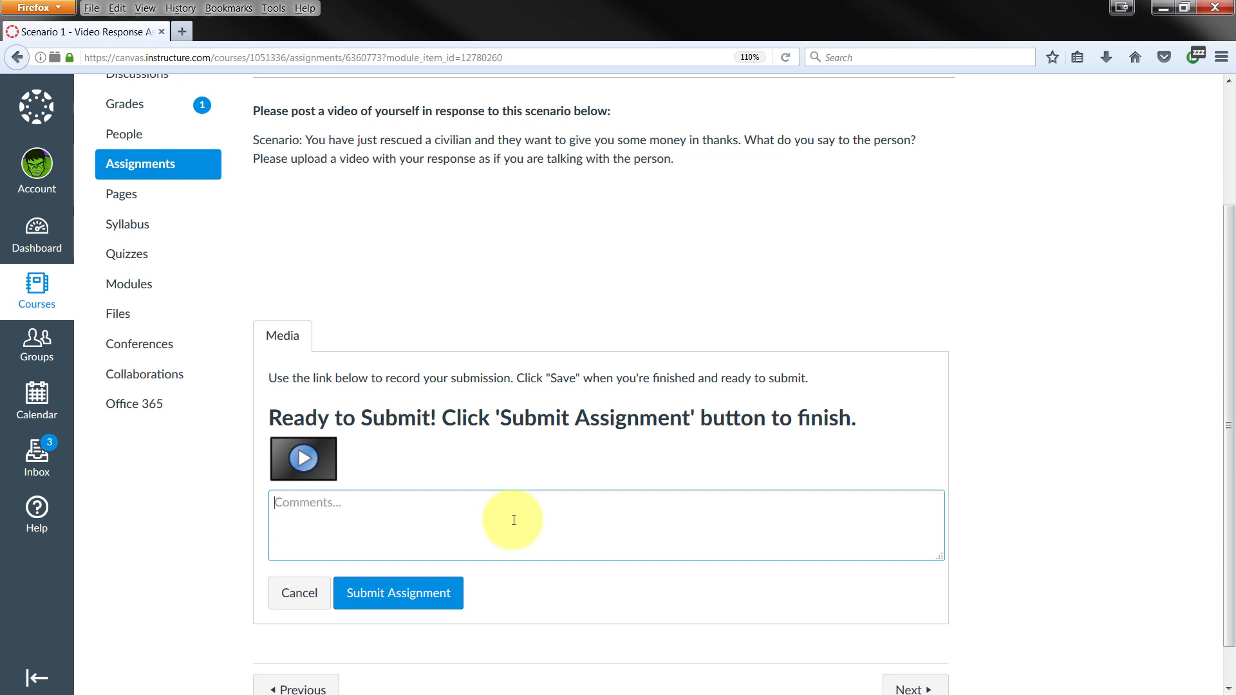
pyautogui.write('Please see')
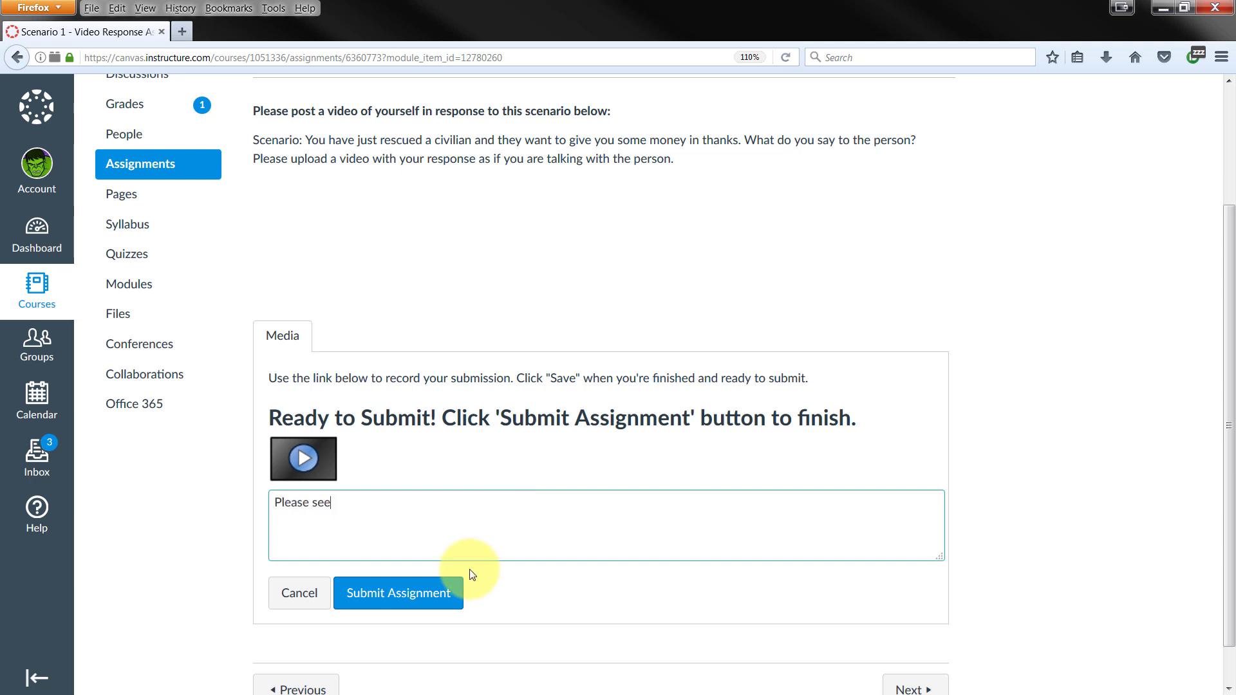
pyautogui.click(407, 600)
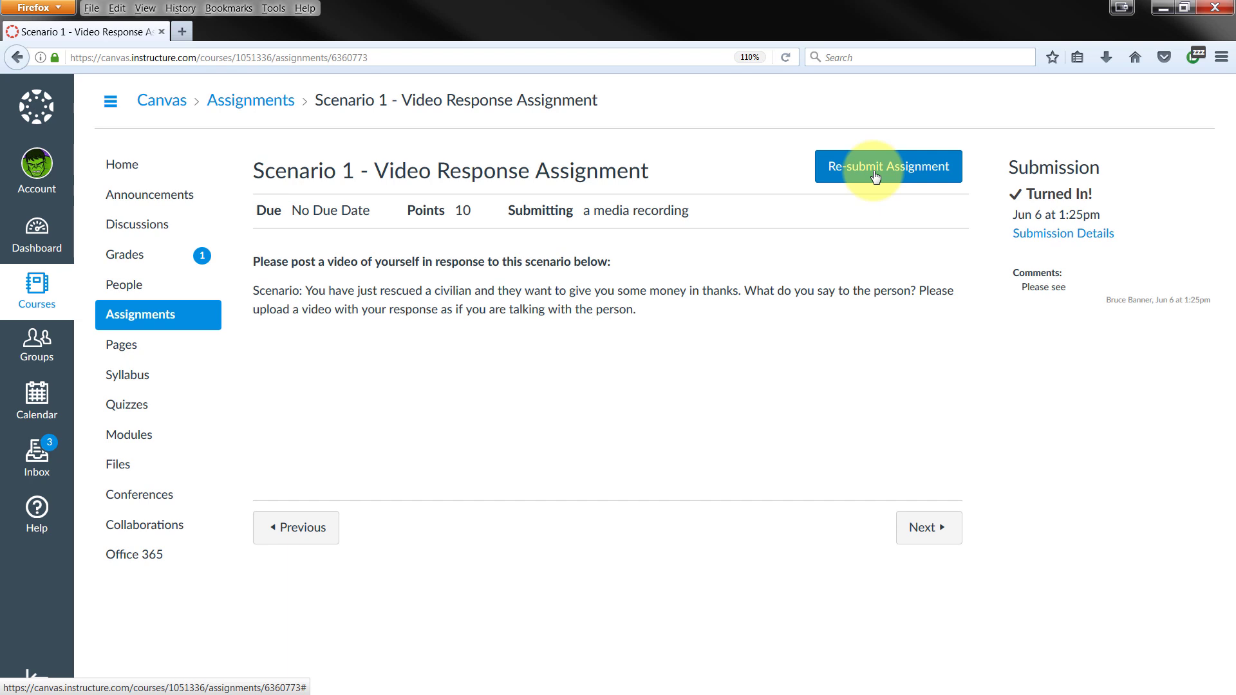
# - Open Submission Details and play the submitted 8-second video
pyautogui.click(1074, 235)
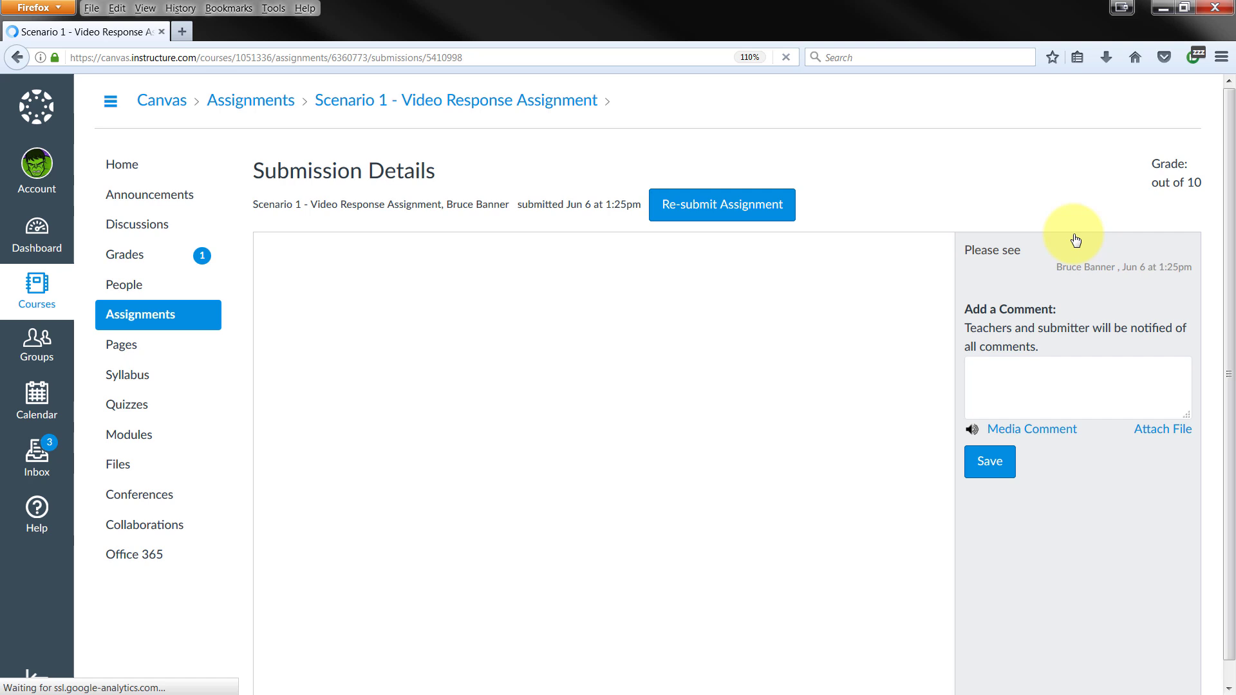
pyautogui.click(343, 299)
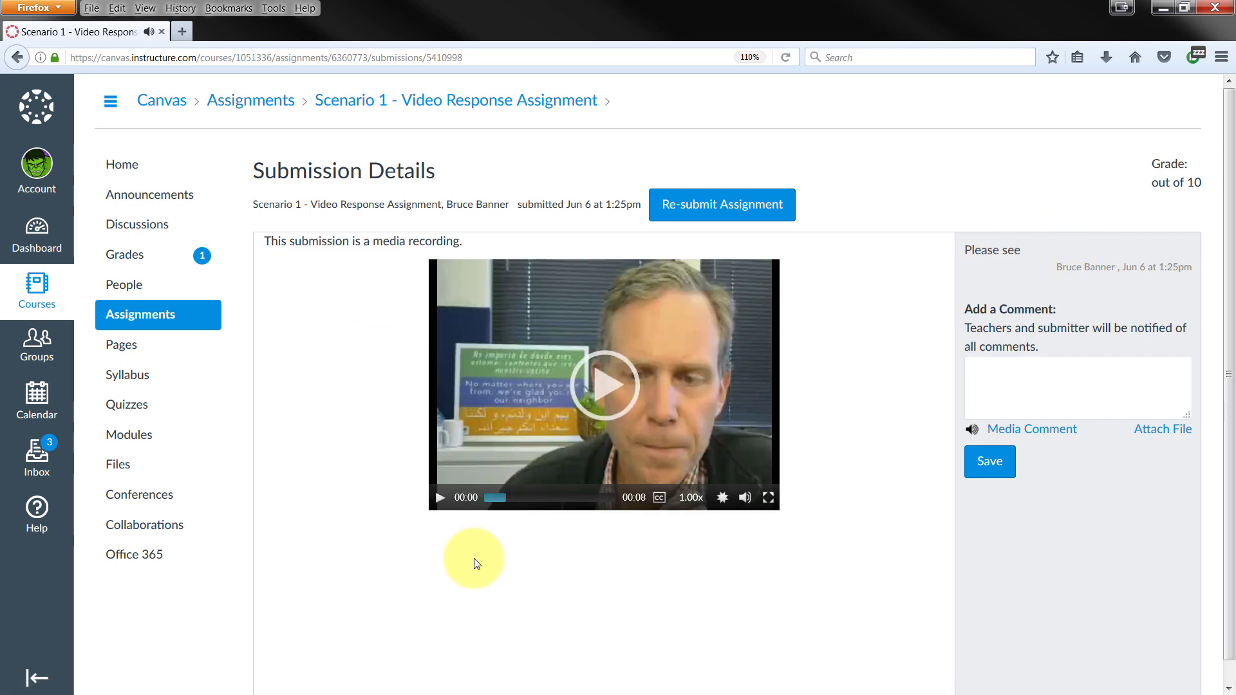
pyautogui.click(605, 385)
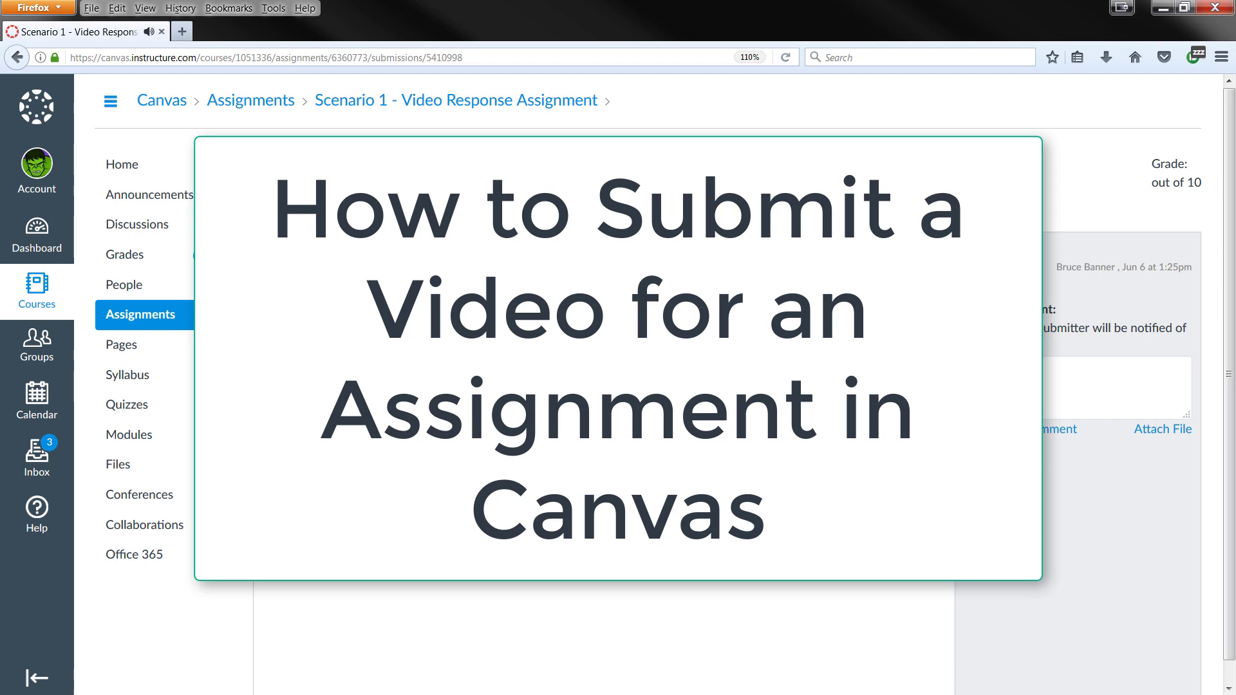